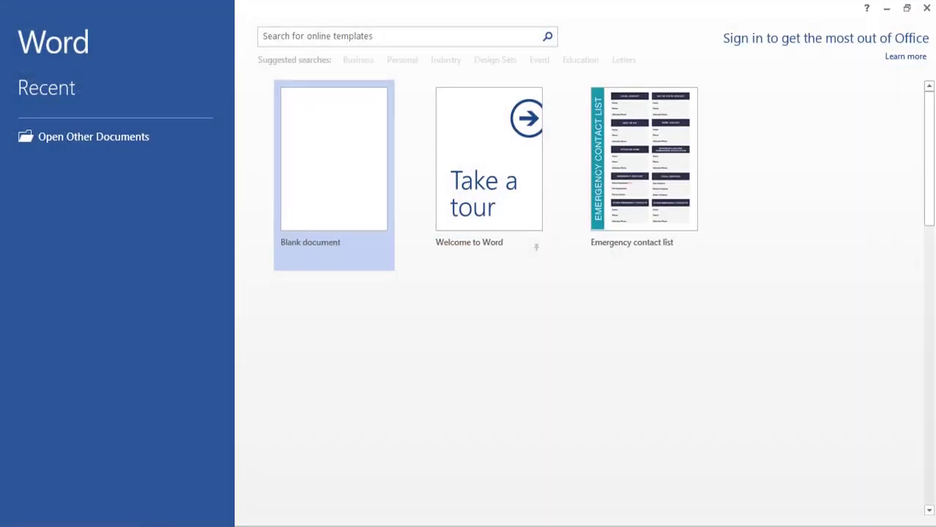
- Create a new blank document from the Word start screen
left_click(350, 198)
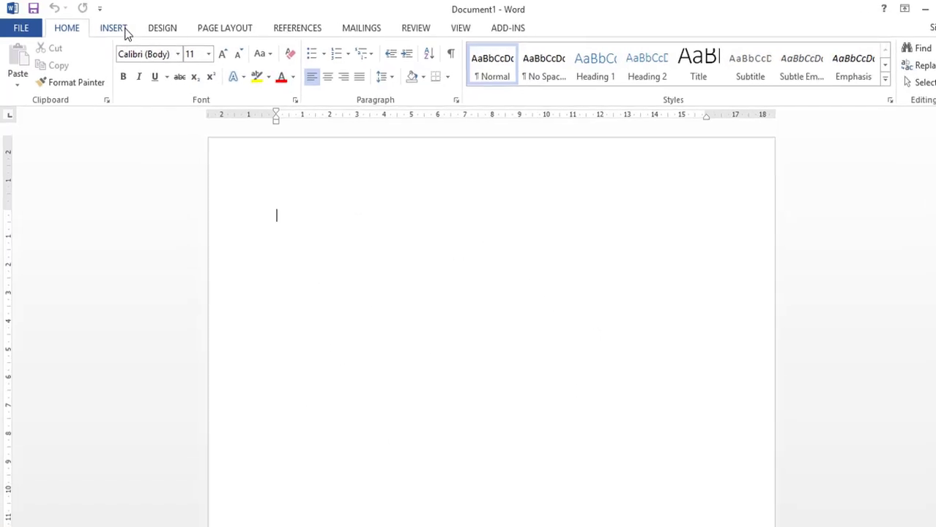
- Insert an empty equation placeholder into Document1 using Alt+=
left_click(118, 28)
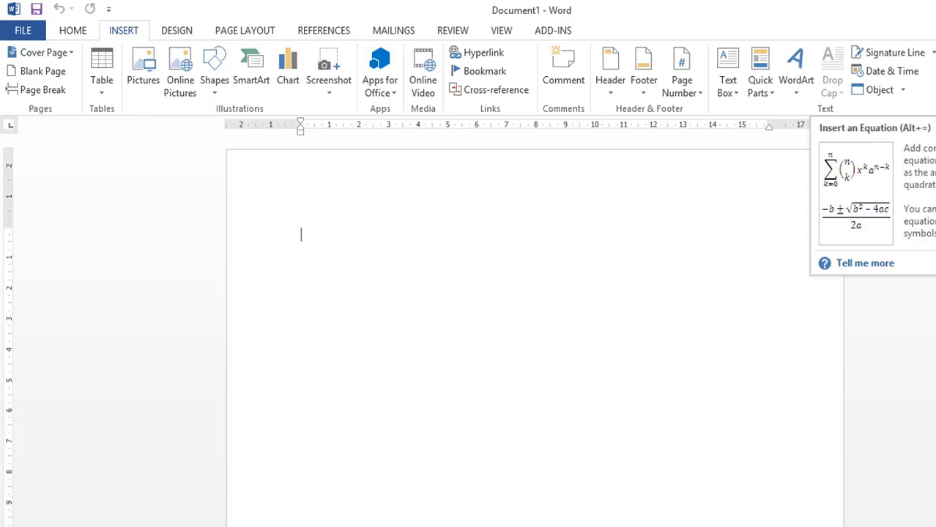
key("alt+equal")
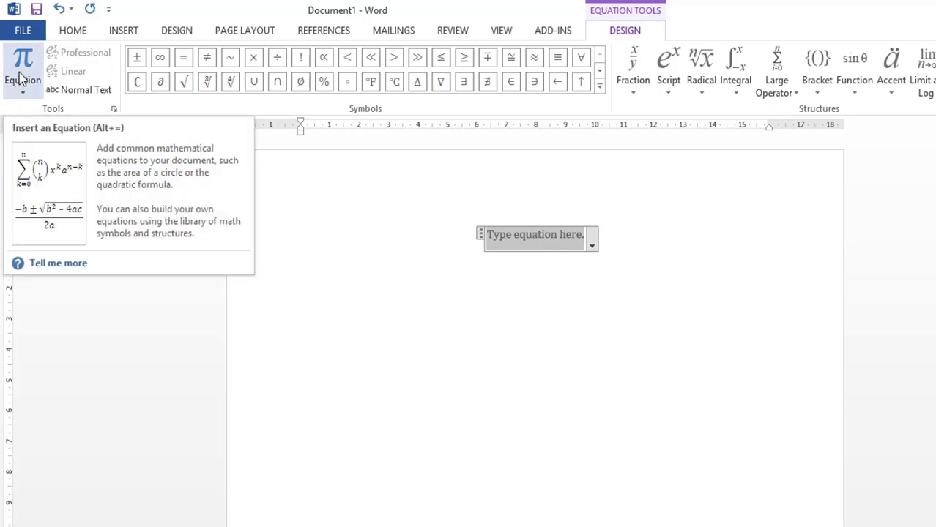
left_click(18, 67)
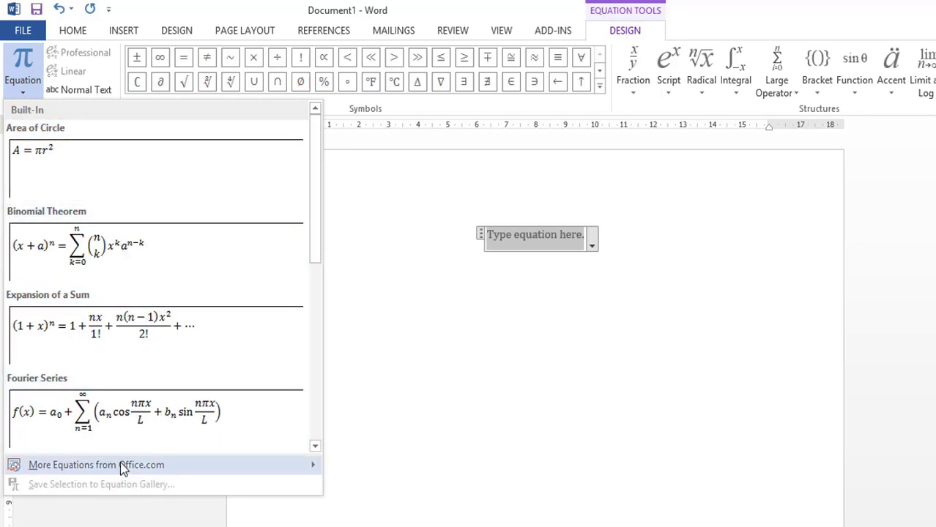
mouse_move(120, 465)
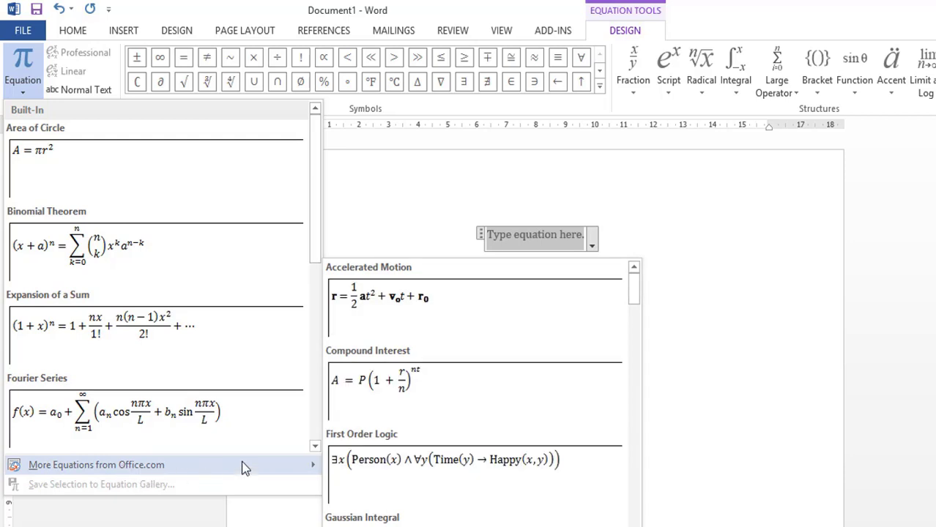
left_click_drag(634, 293, 635, 520)
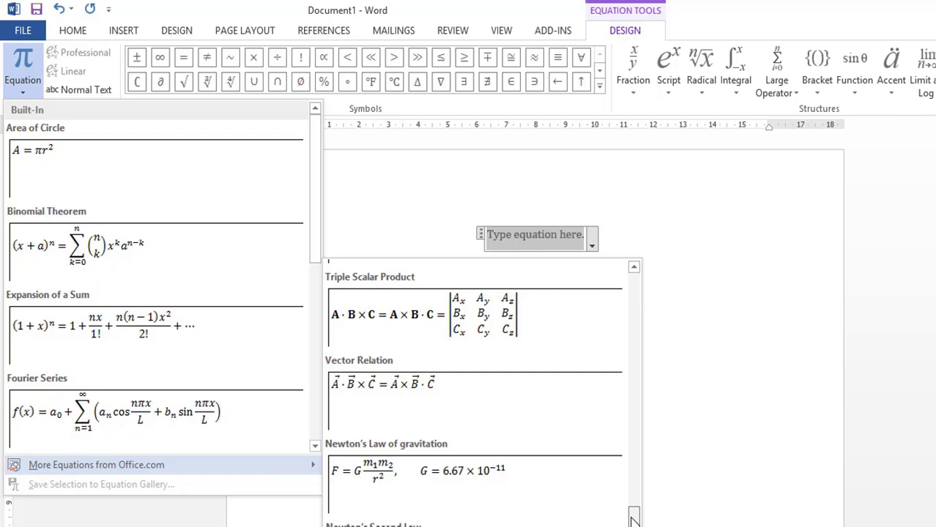
left_click_drag(634, 520, 634, 511)
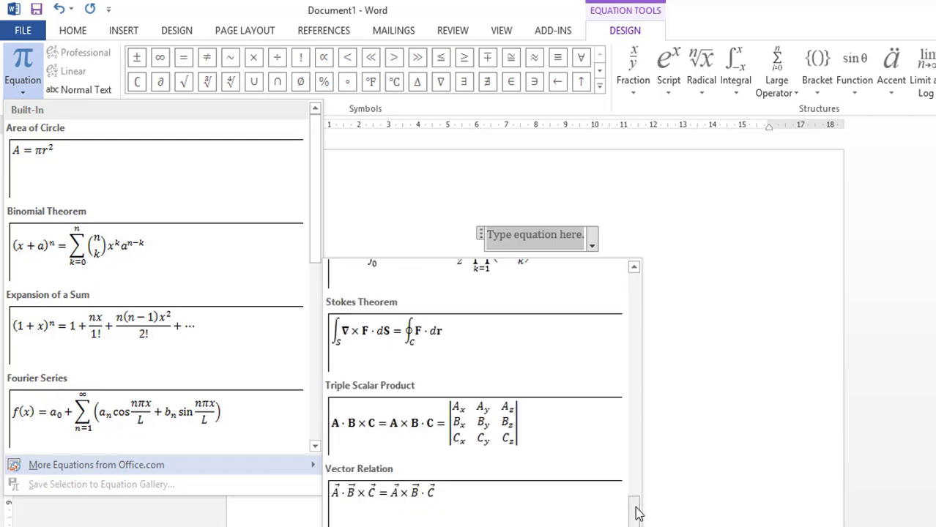
scroll(495, 508, "down", 2)
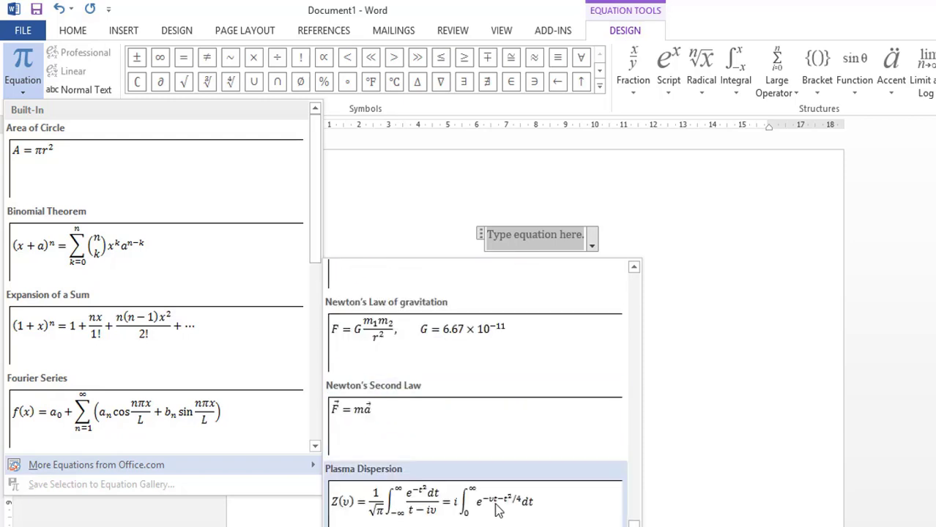
scroll(495, 505, "down", 2)
left_click(370, 209)
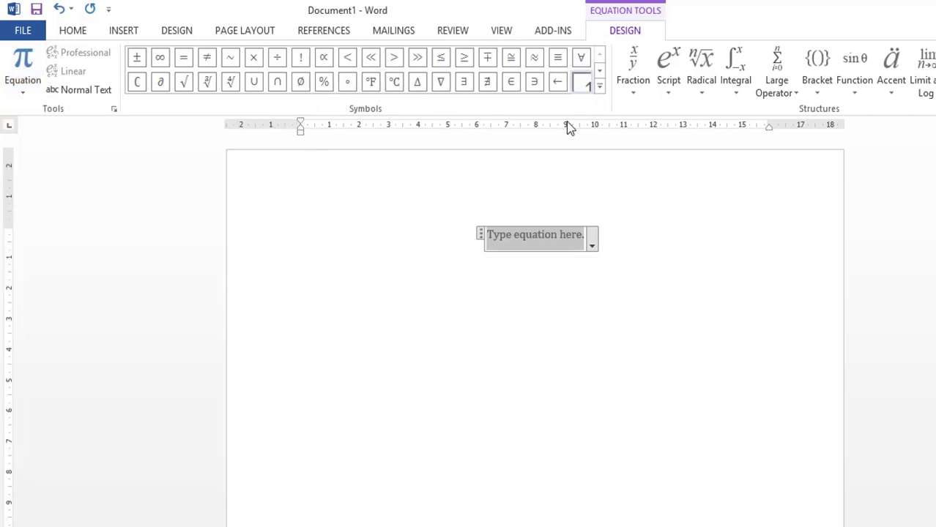
left_click(598, 88)
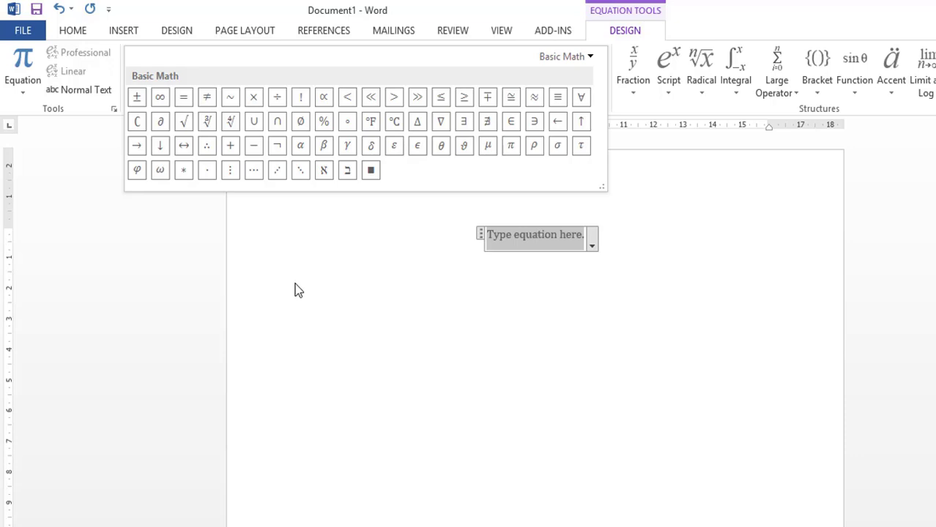
left_click(587, 56)
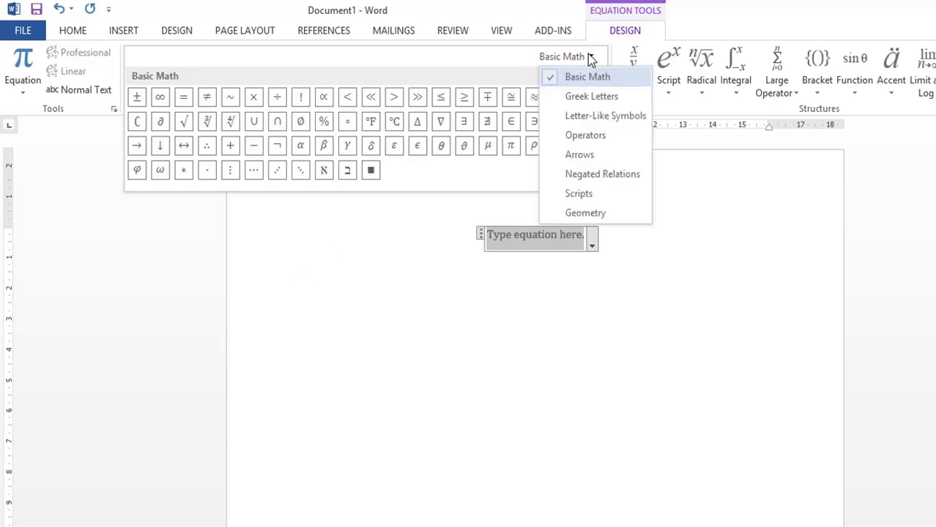
left_click(593, 96)
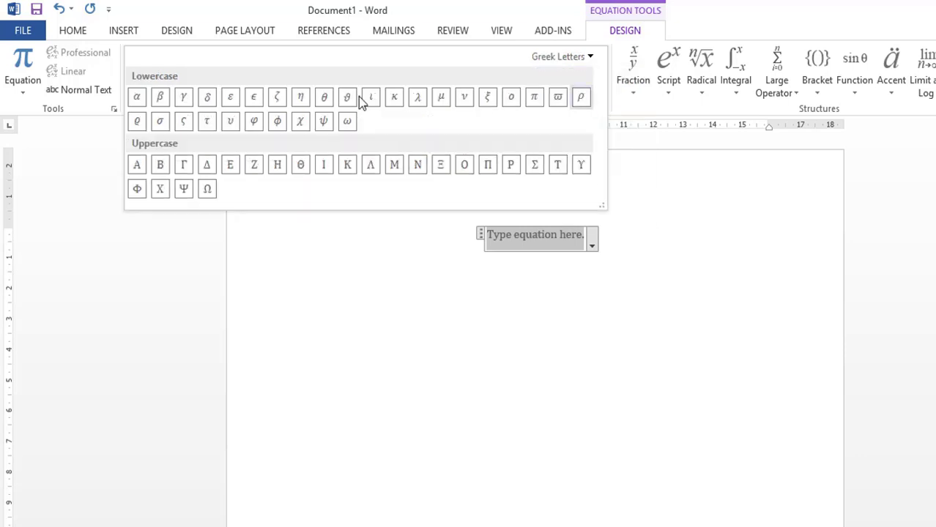
left_click(588, 57)
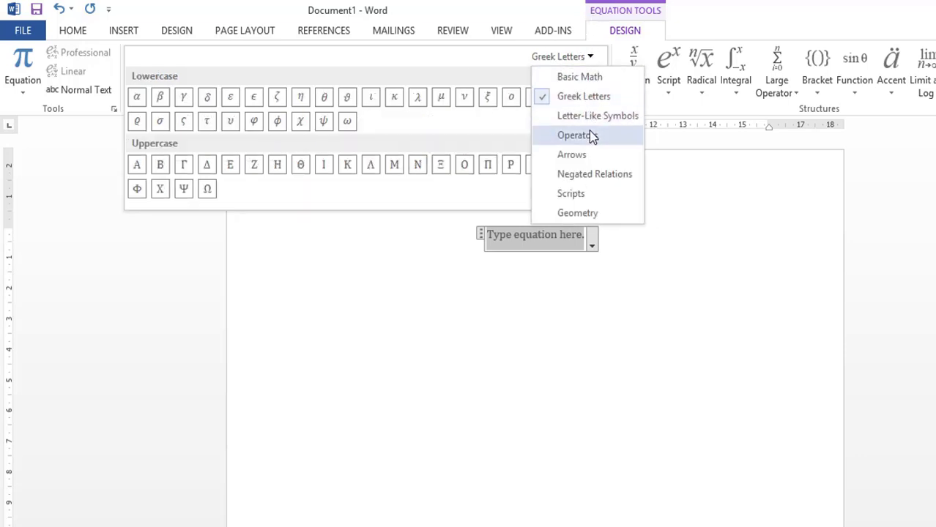
left_click(590, 121)
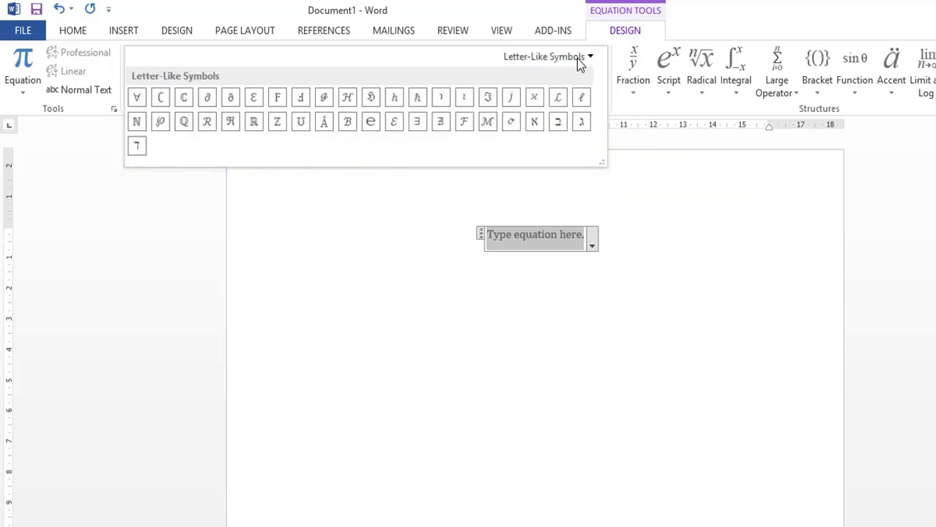
left_click(578, 61)
left_click(573, 136)
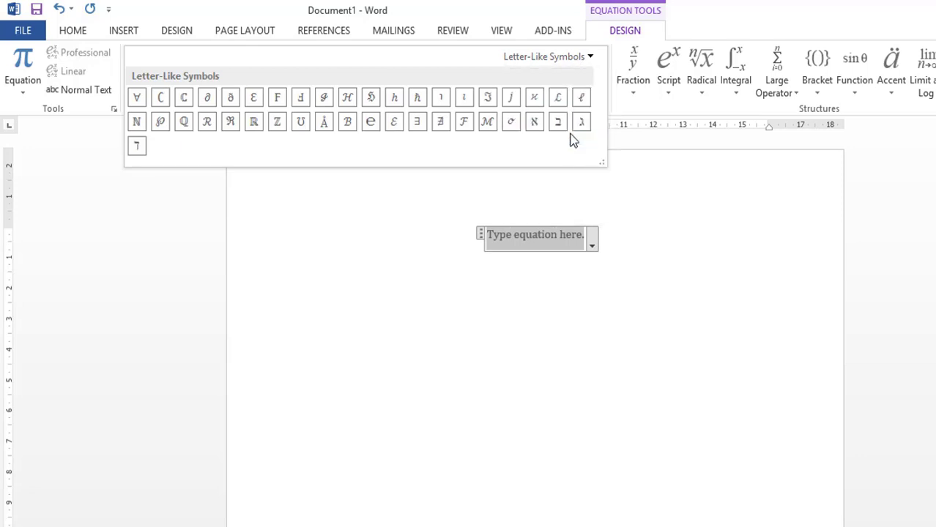
left_click(586, 59)
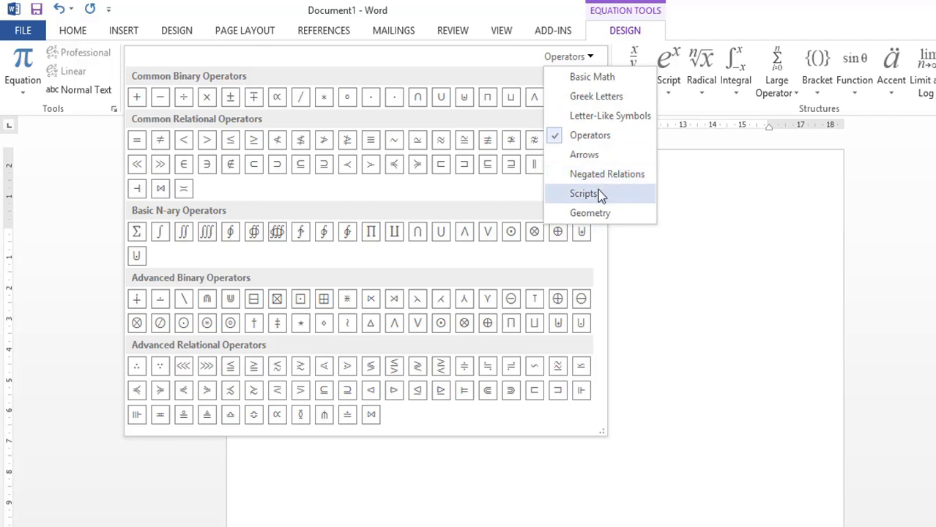
left_click(597, 215)
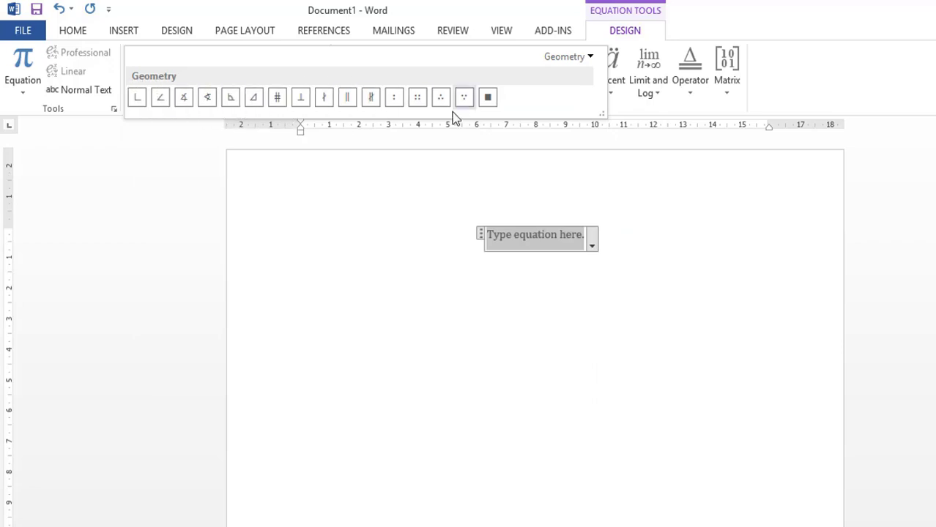
left_click(589, 59)
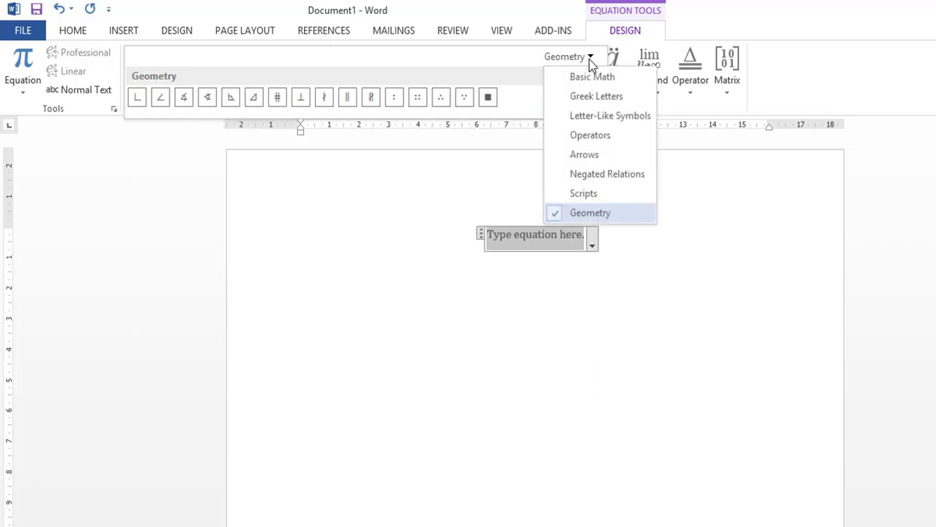
left_click(588, 78)
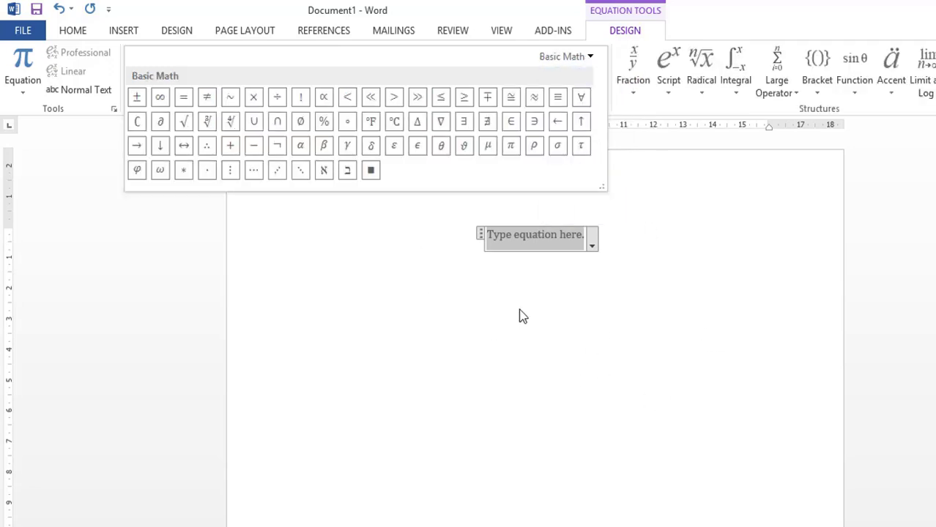
left_click(543, 242)
- Build a practice equation with a stacked fraction 1 over 2
left_click(630, 74)
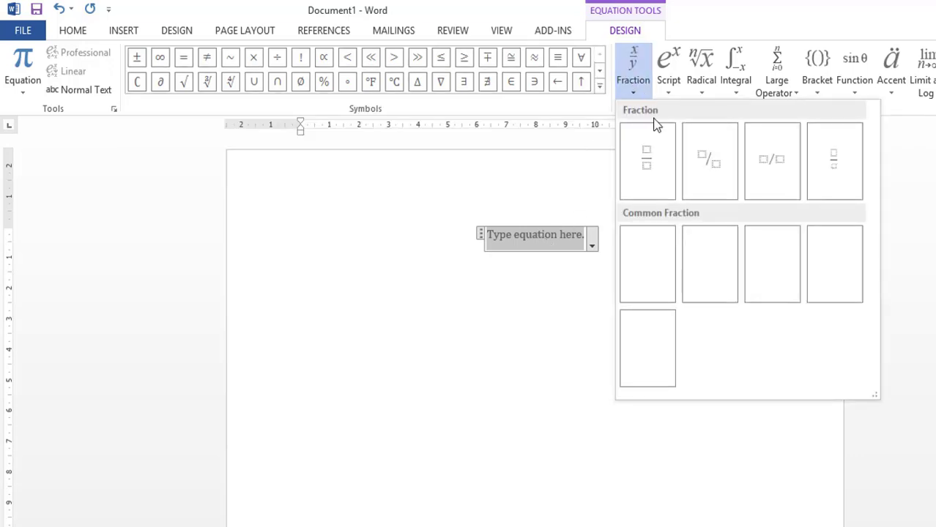
left_click(649, 154)
left_click(538, 234)
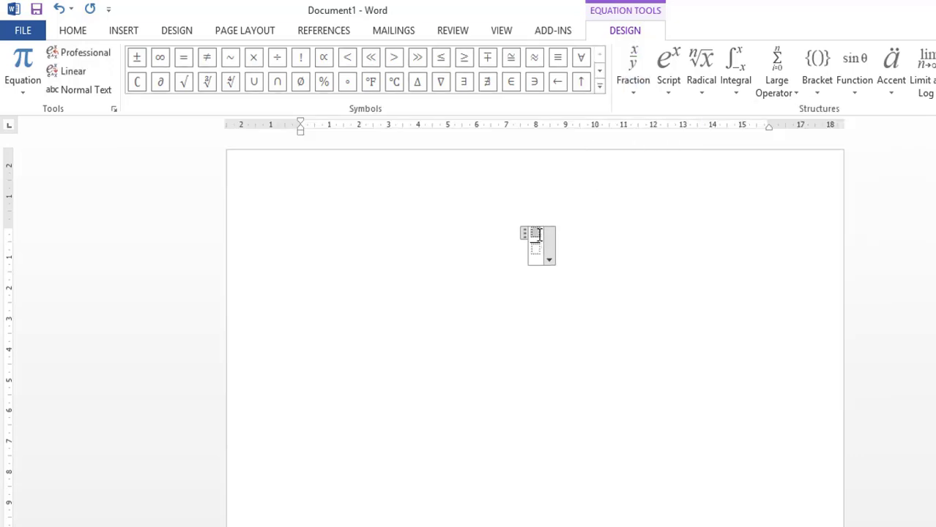
type("1")
left_click(535, 249)
type("2")
- Add x² as a superscript after the fraction, undoing one misplaced superscript slot
left_click(669, 73)
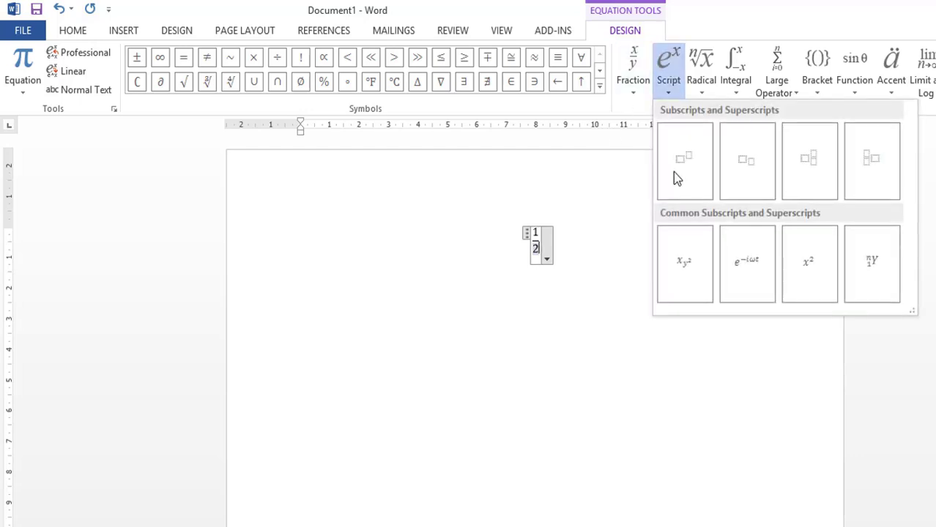
left_click(674, 172)
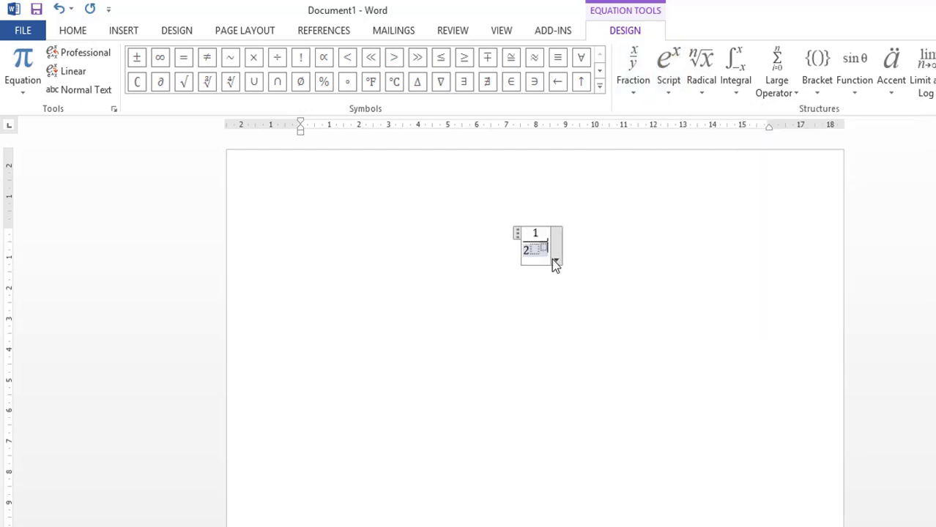
key("ctrl+z")
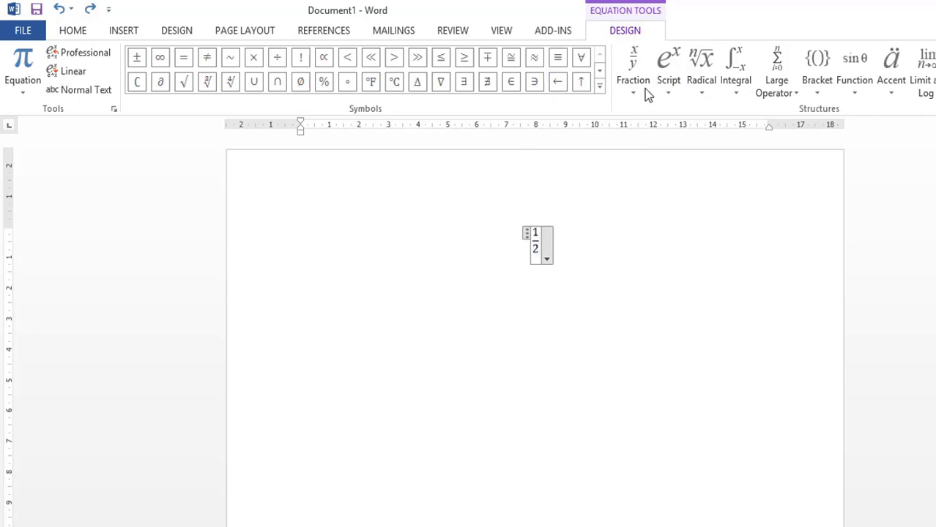
left_click(669, 73)
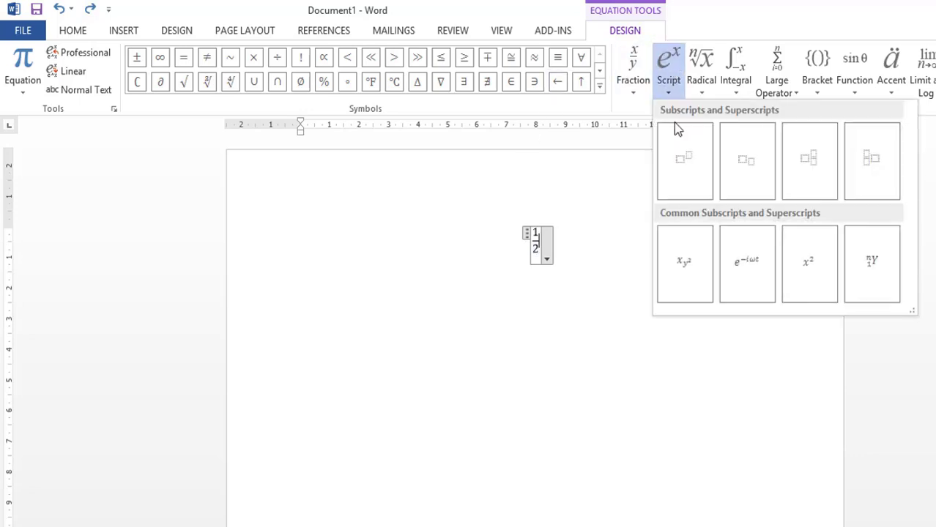
left_click(685, 161)
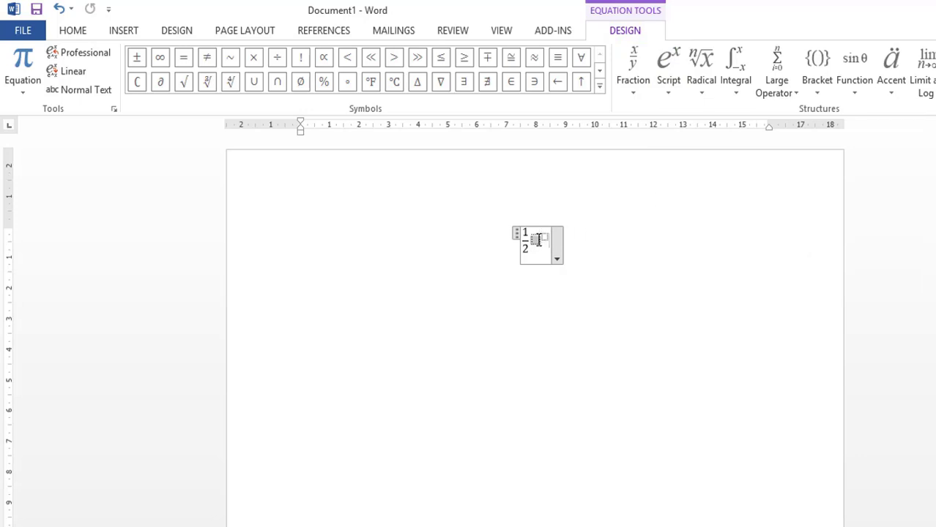
type("x")
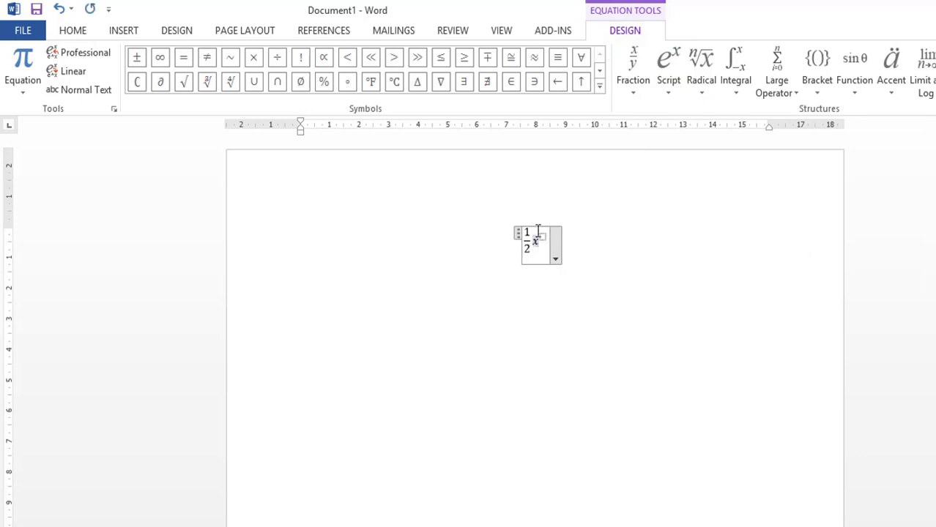
left_click(540, 234)
type("2")
- Insert a Radical With Degree, then delete the 1/2 fraction and the whole practice equation
left_click(673, 58)
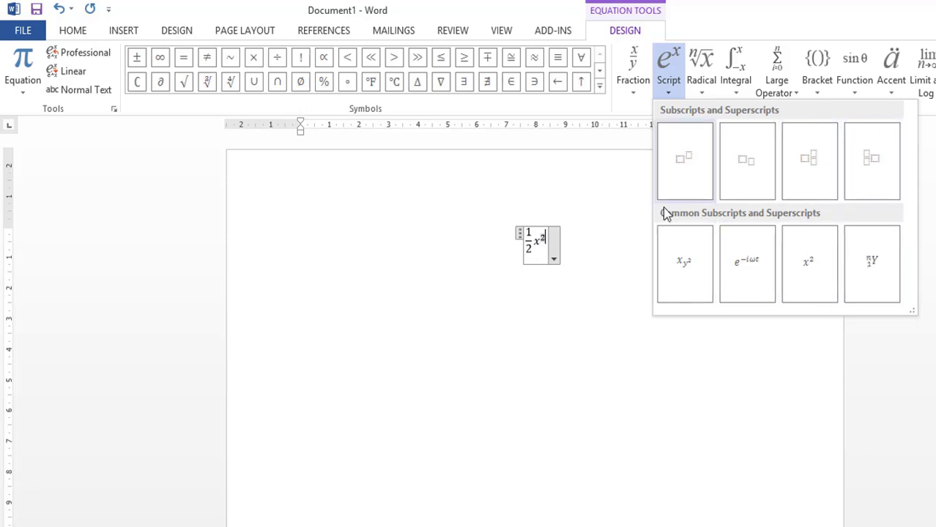
left_click(703, 81)
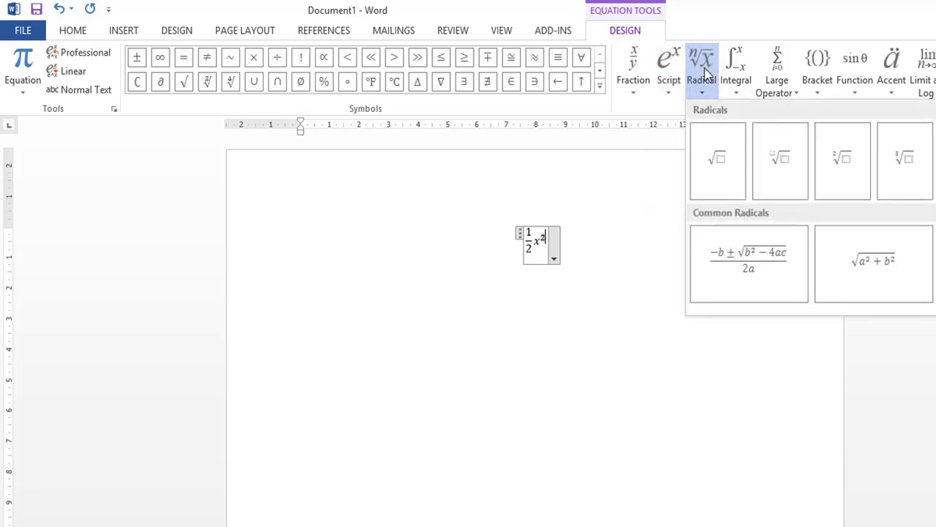
left_click(779, 164)
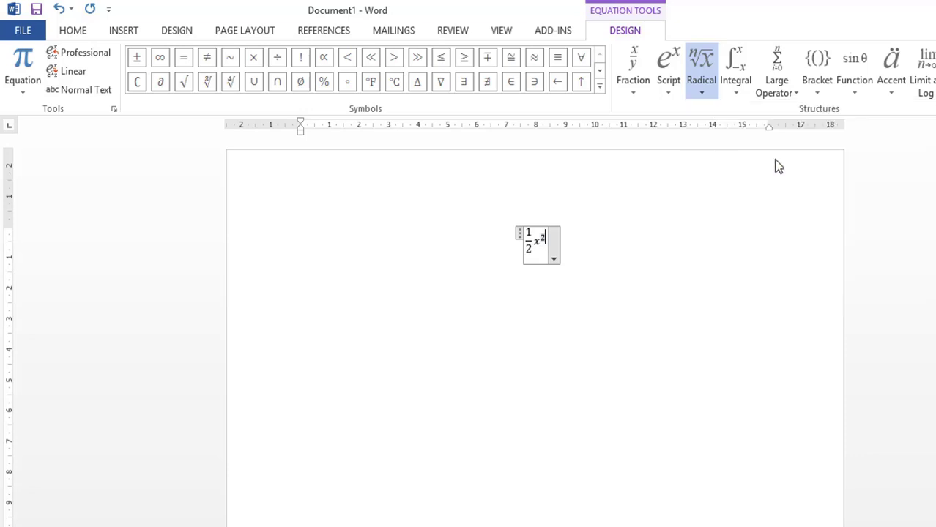
left_click(519, 236)
key("Delete")
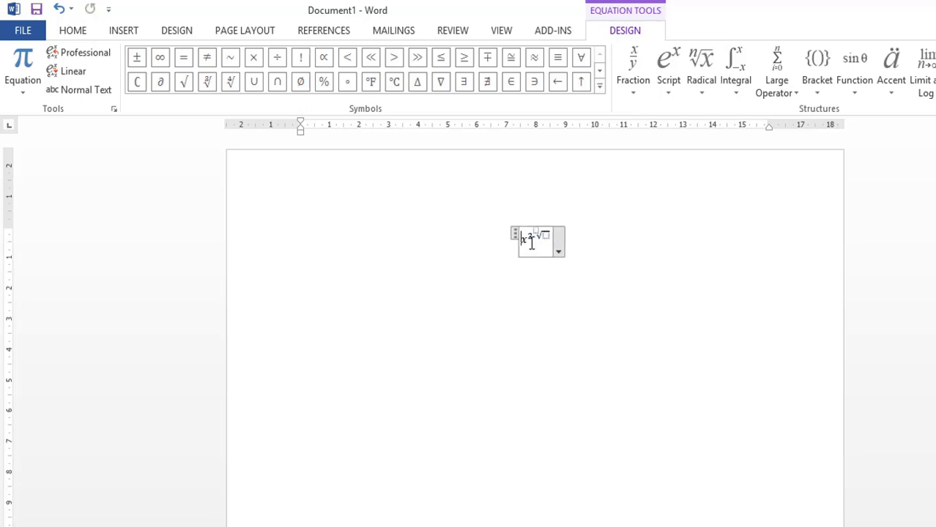
key("Delete")
key("Delete")
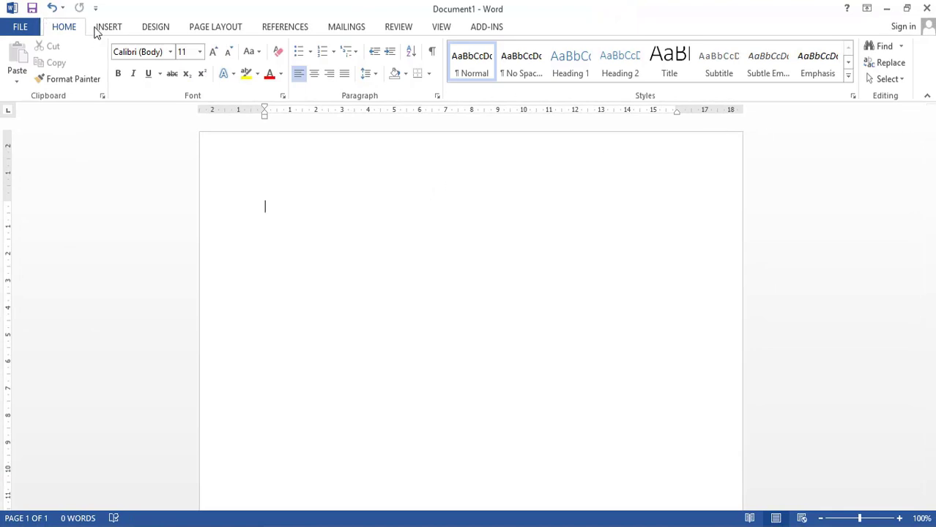
- Insert a new Radical With Degree equation with 5 under the root, then select the whole equation
left_click(108, 30)
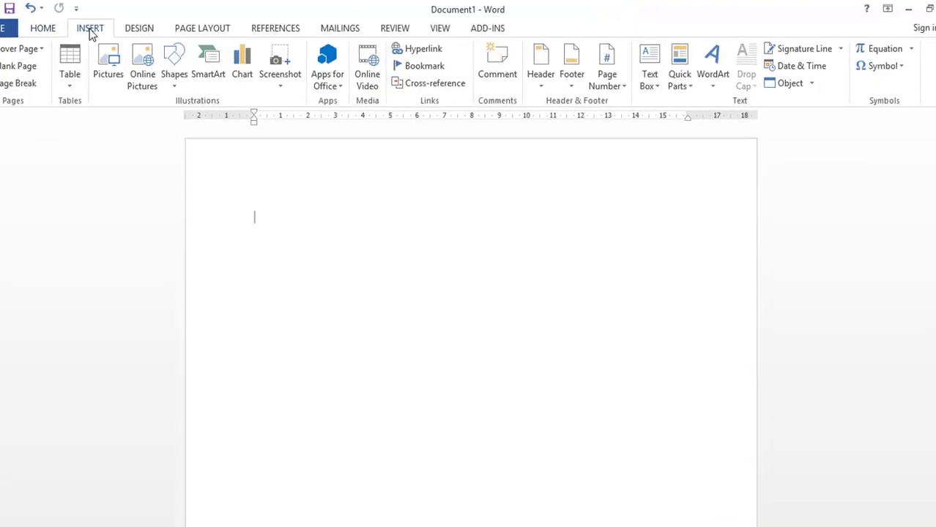
left_click(886, 50)
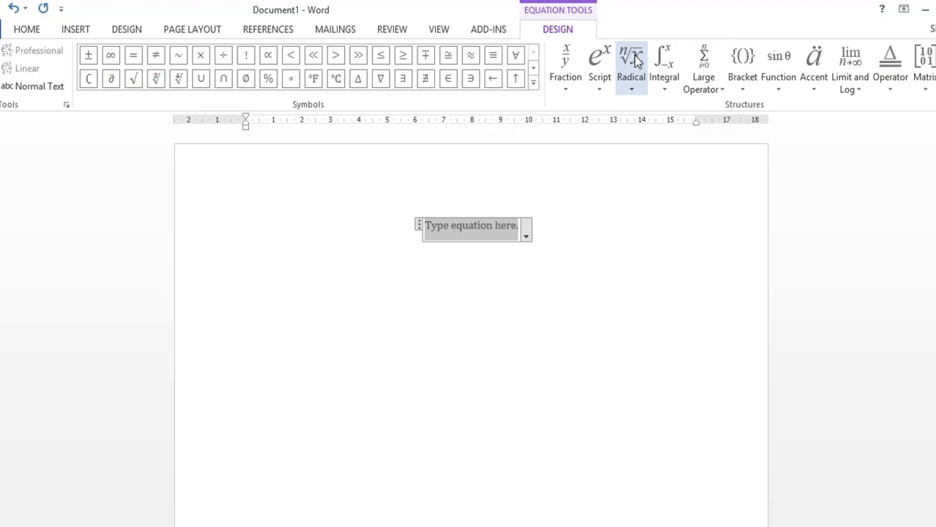
left_click(635, 62)
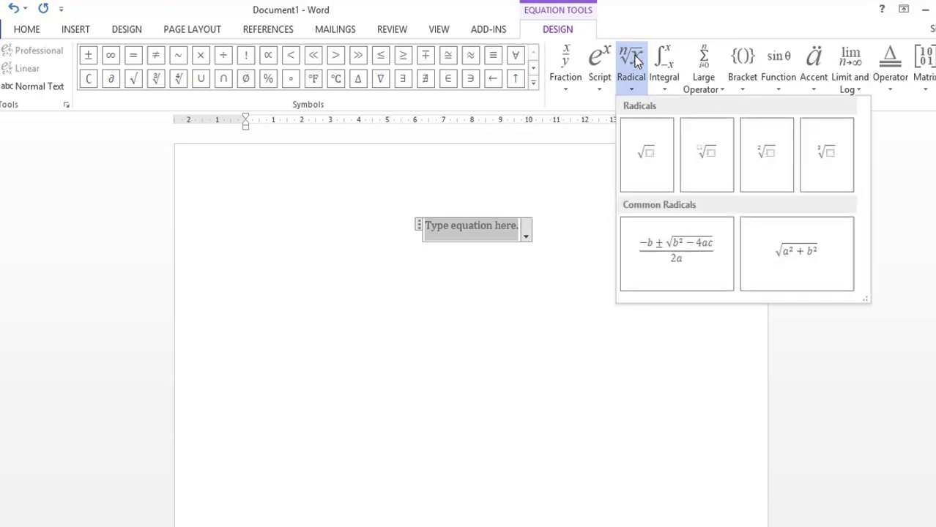
left_click(714, 153)
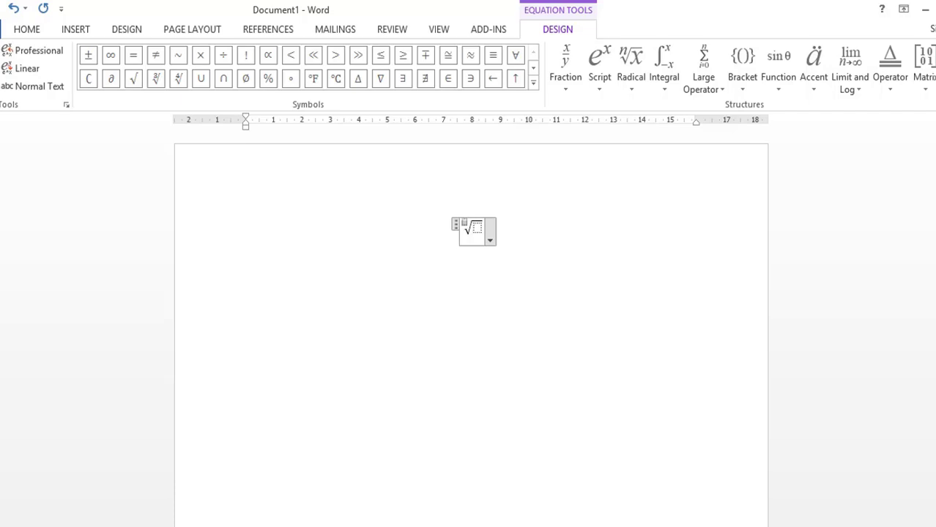
left_click(465, 221)
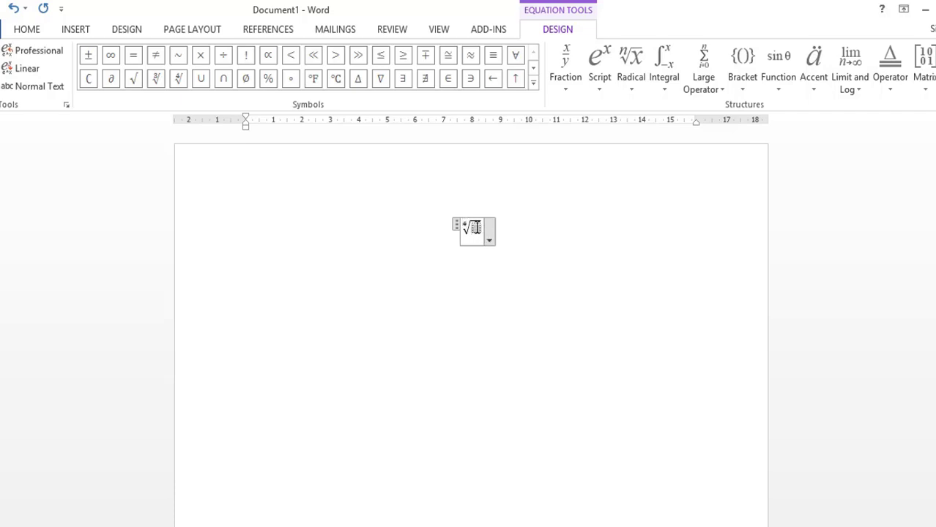
type("5")
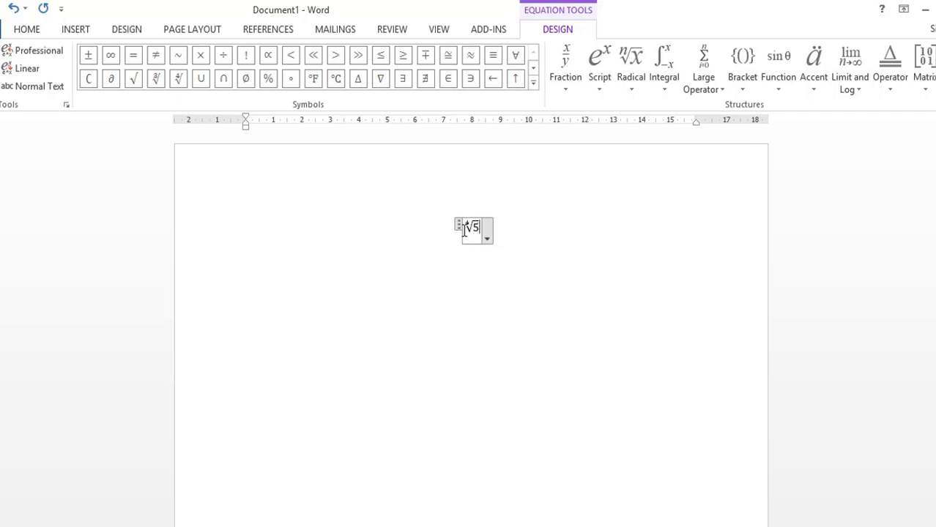
triple_click(464, 229)
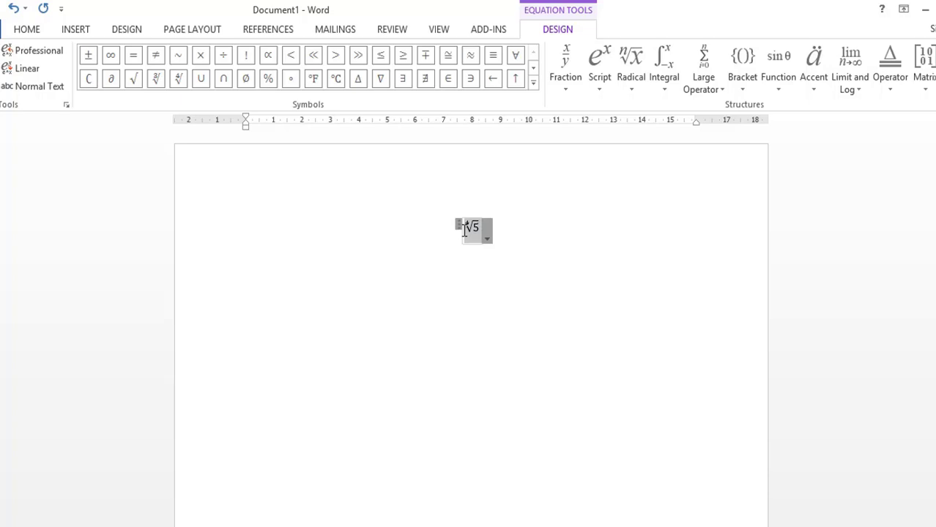
- Grow the equation's font to 24 pt on the Home tab, then return to Equation Tools Design
left_click(26, 29)
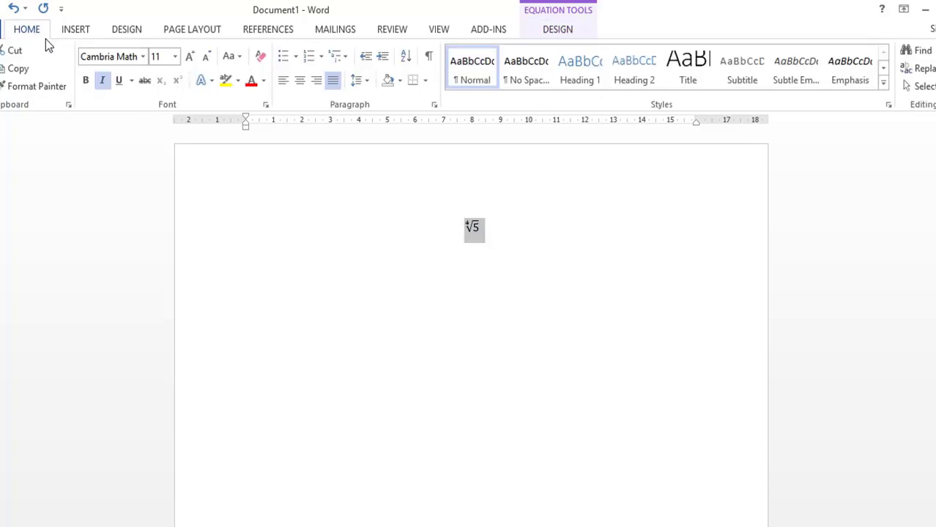
left_click(190, 59)
left_click(189, 58)
left_click(190, 58)
left_click(190, 59)
left_click(190, 59)
left_click(189, 59)
left_click(190, 59)
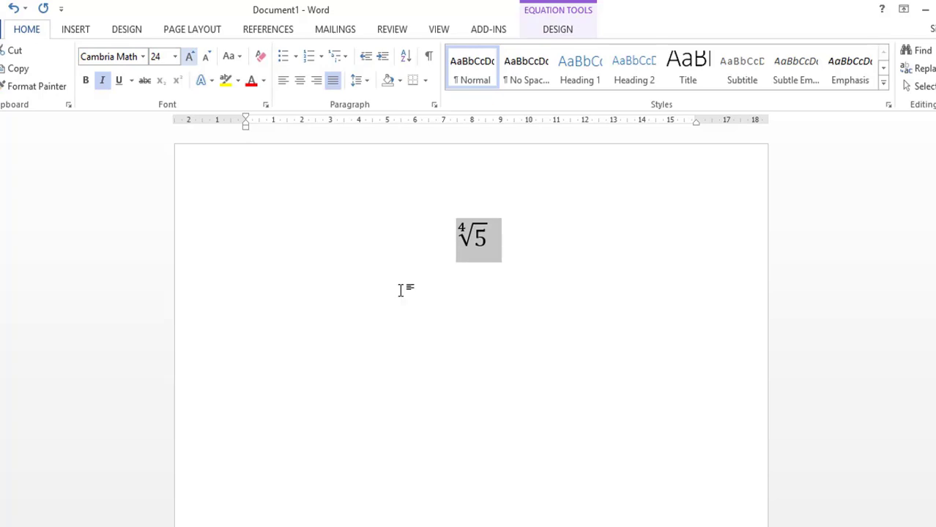
left_click(562, 31)
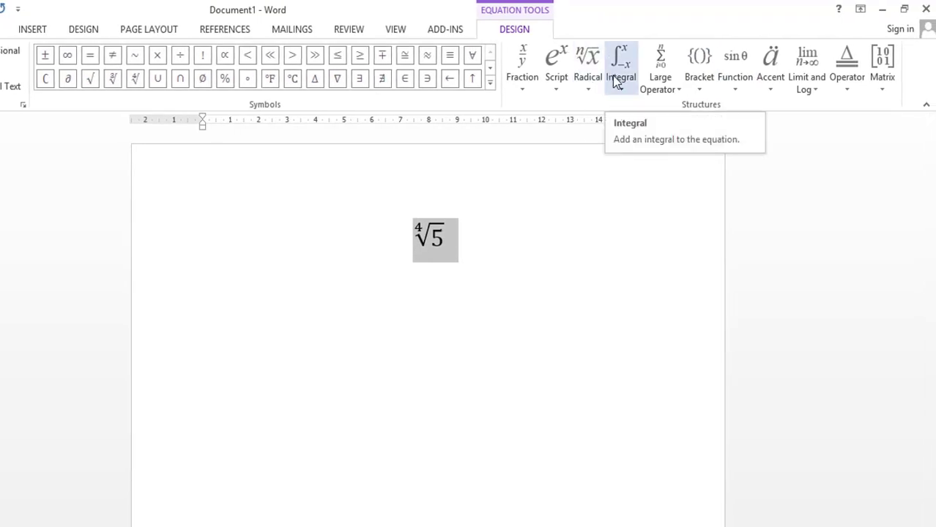
- Browse the Integral, Large Operator, Bracket and Function galleries without inserting, ending on Accent
left_click(617, 80)
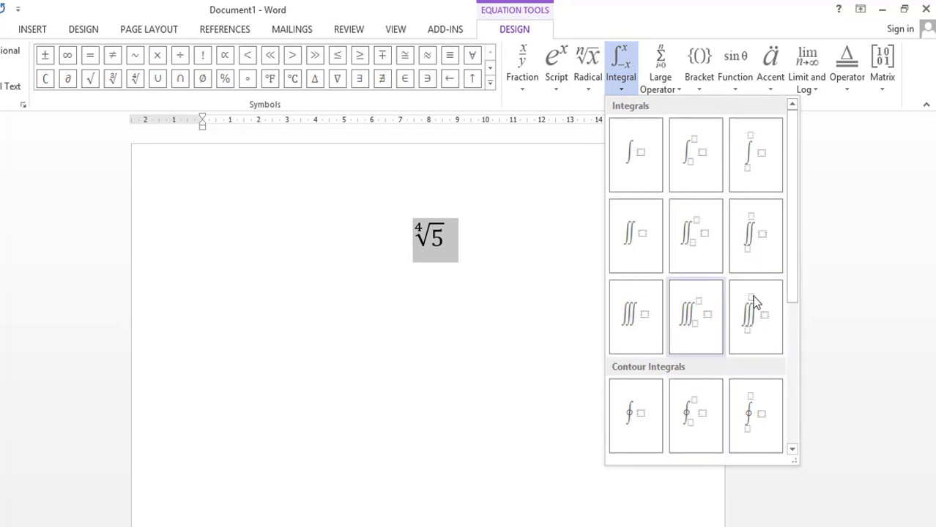
left_click(571, 307)
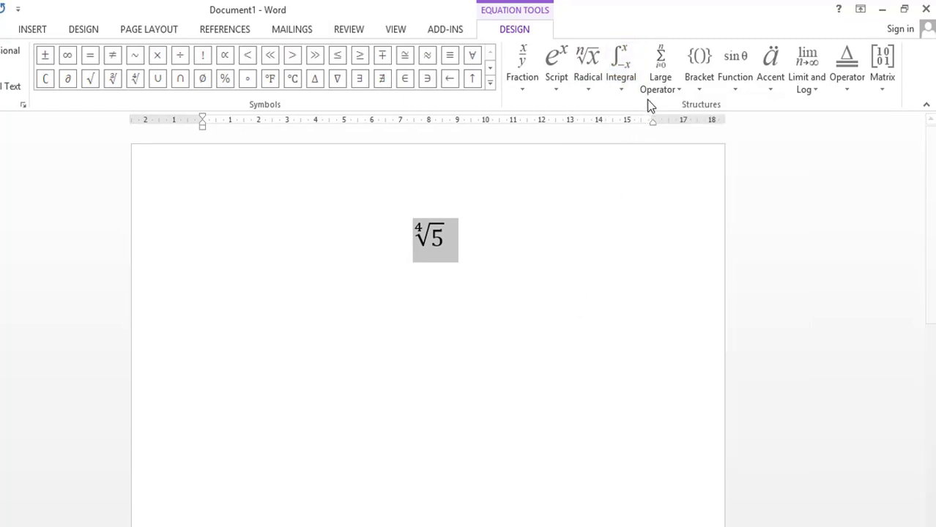
left_click(662, 89)
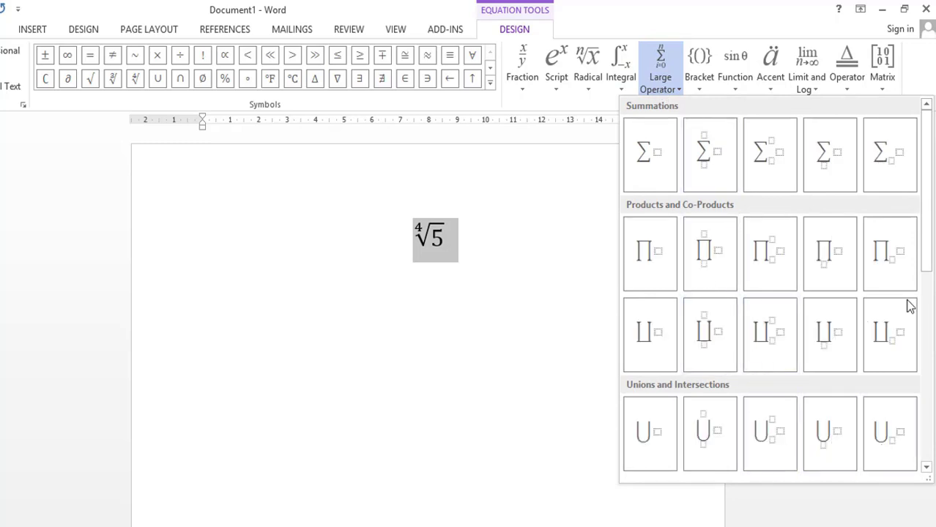
left_click(507, 247)
left_click(701, 84)
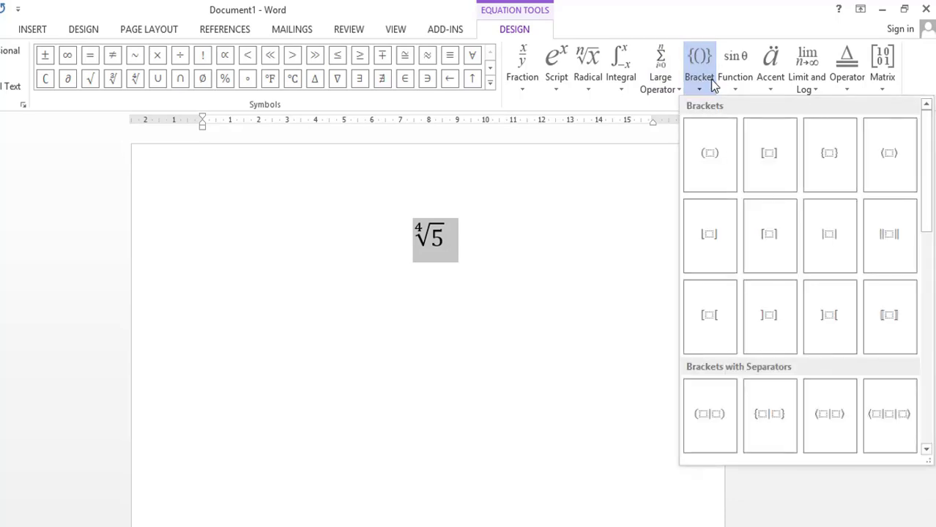
left_click(601, 342)
left_click(734, 82)
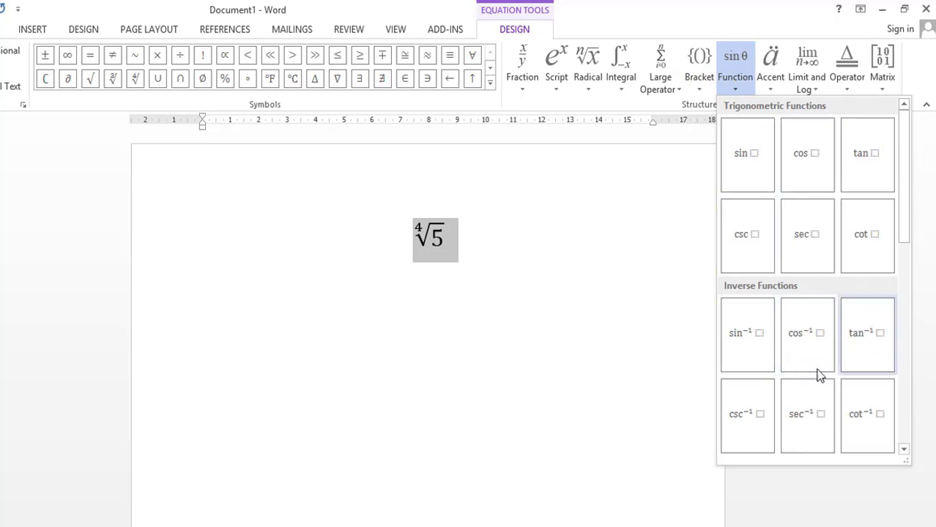
left_click(669, 245)
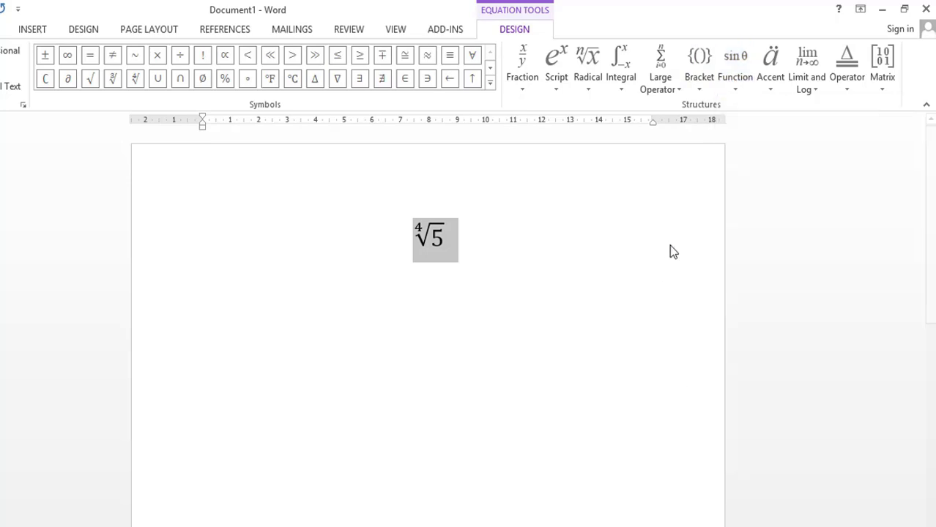
left_click(770, 66)
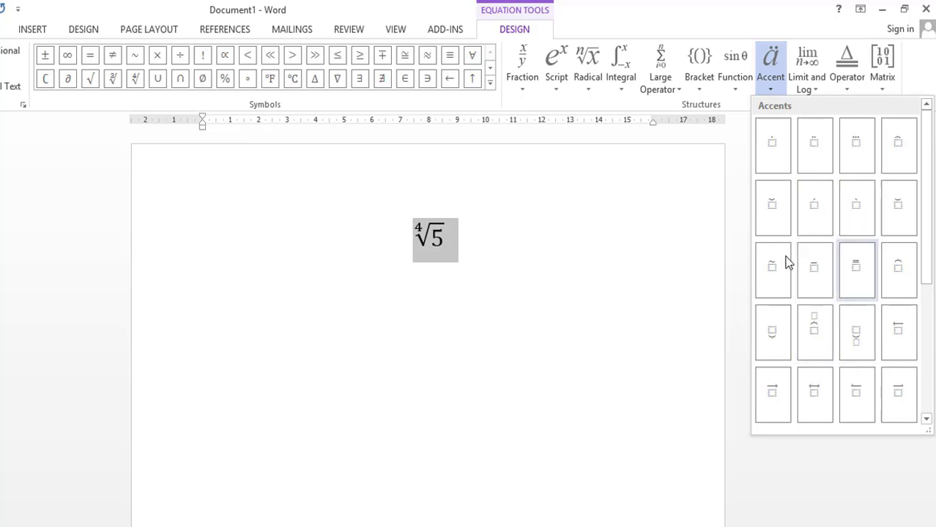
left_click(664, 254)
left_click(815, 77)
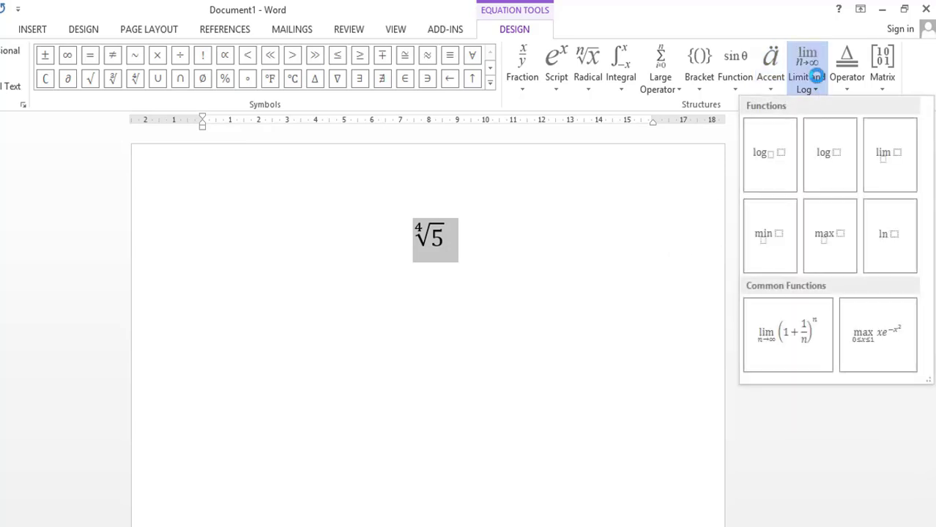
left_click(624, 284)
left_click(846, 73)
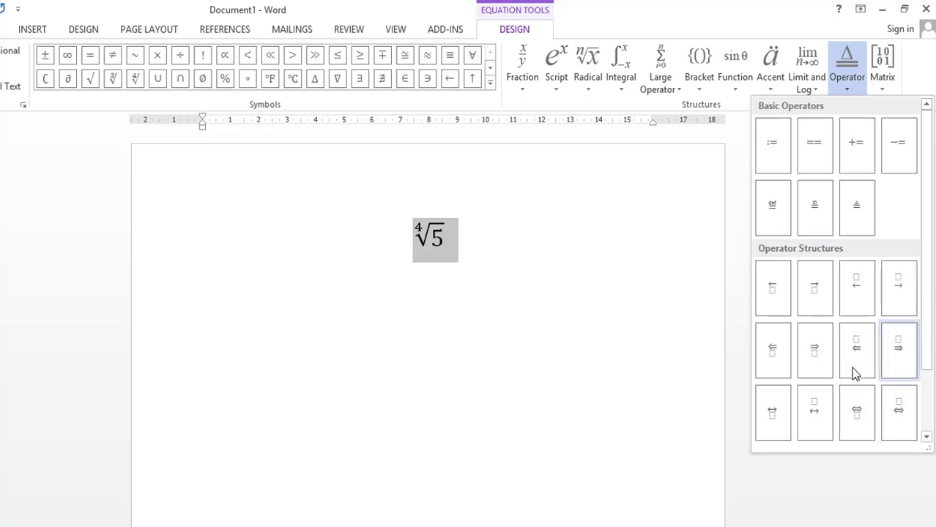
left_click(652, 352)
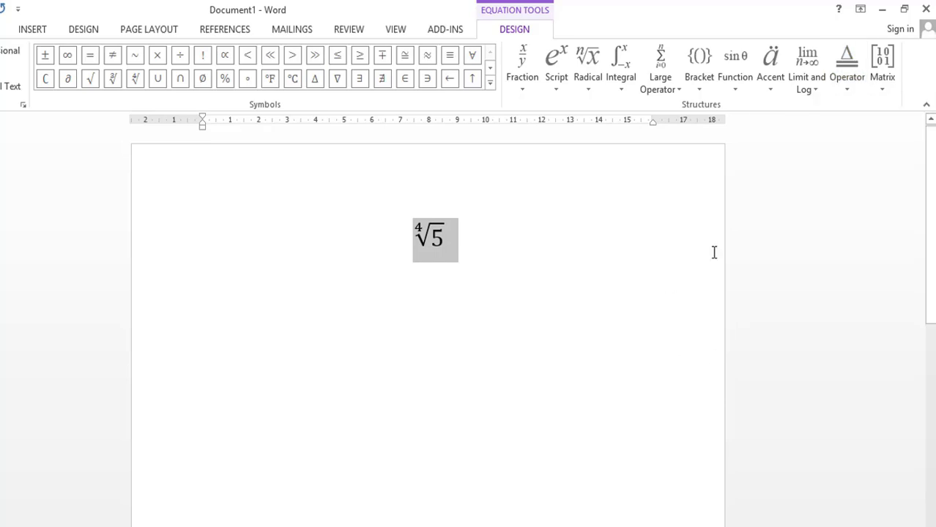
left_click(886, 64)
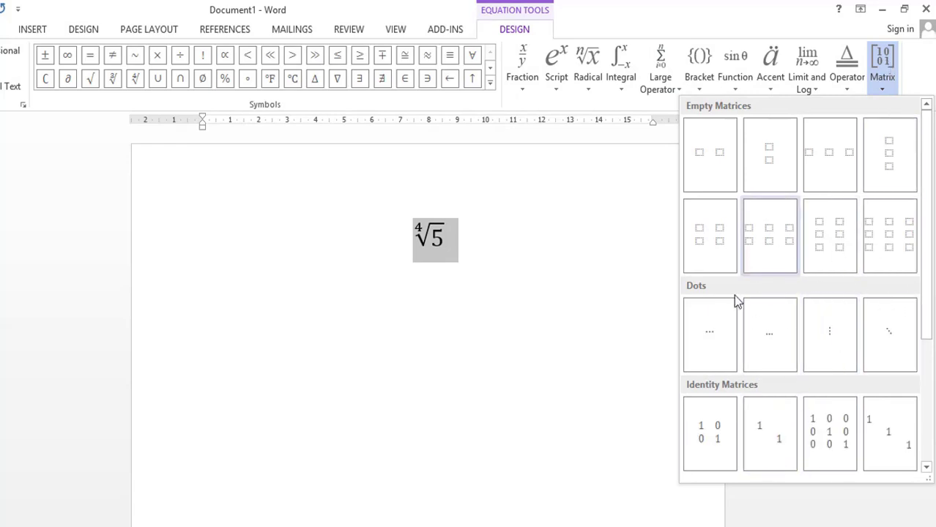
left_click(438, 255)
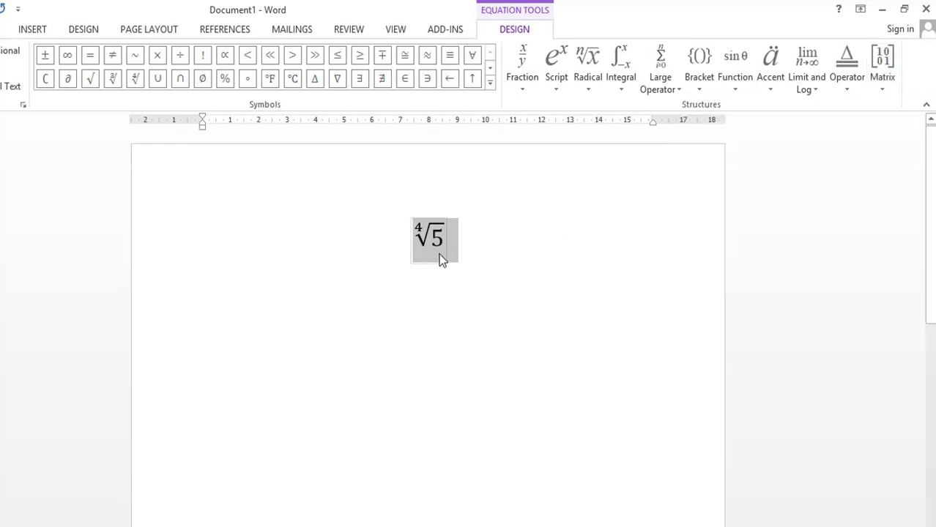